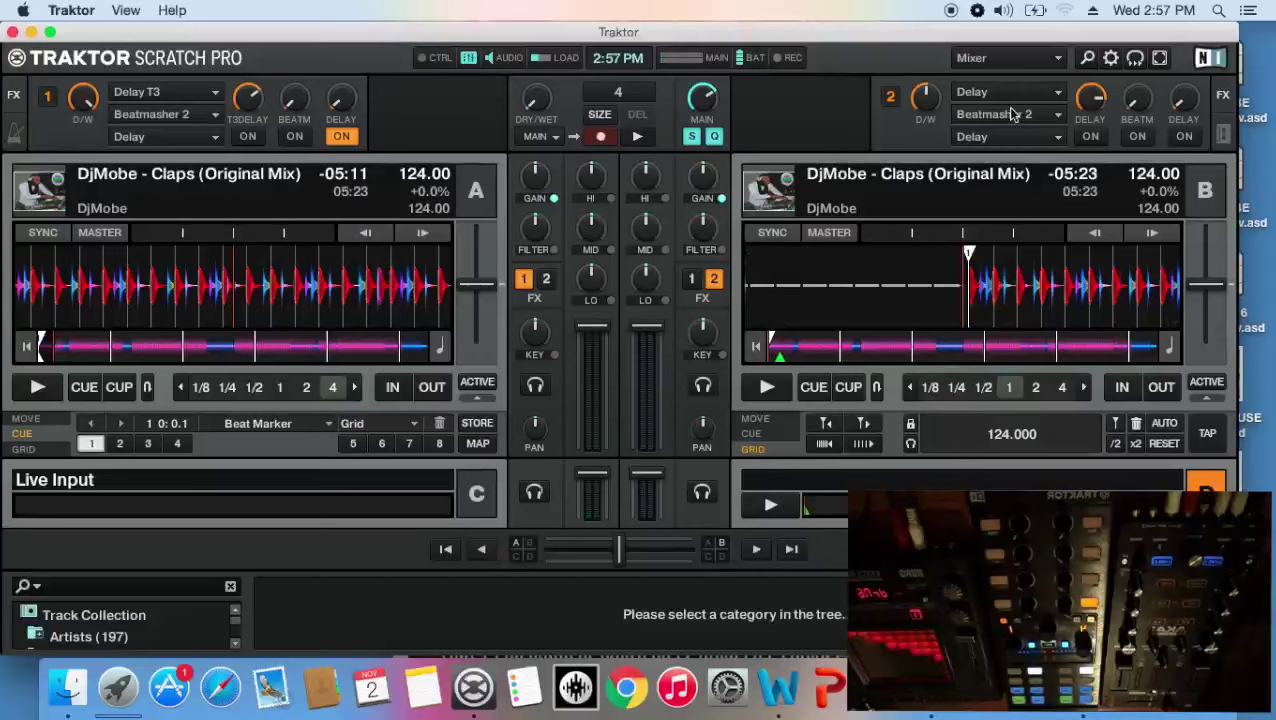
- Switch Traktor to fullscreen so the decks fill the screen
left_click(1160, 62)
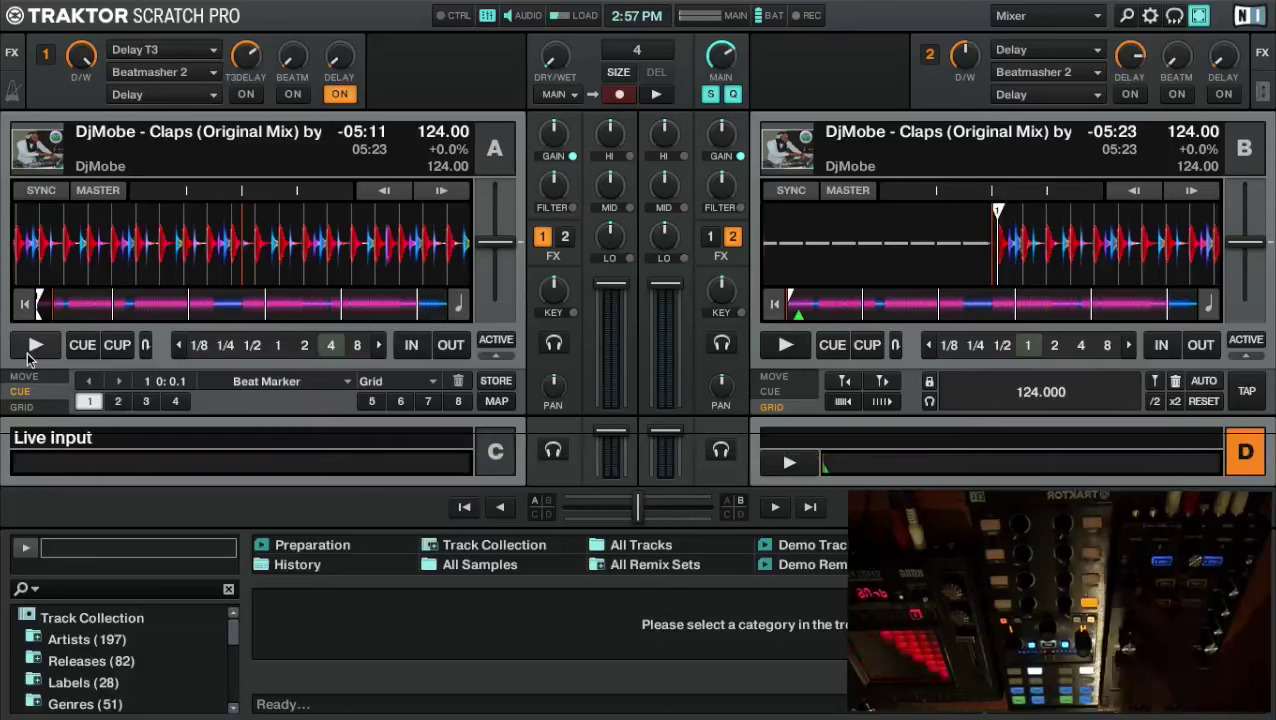
left_click(1150, 15)
left_click(158, 52)
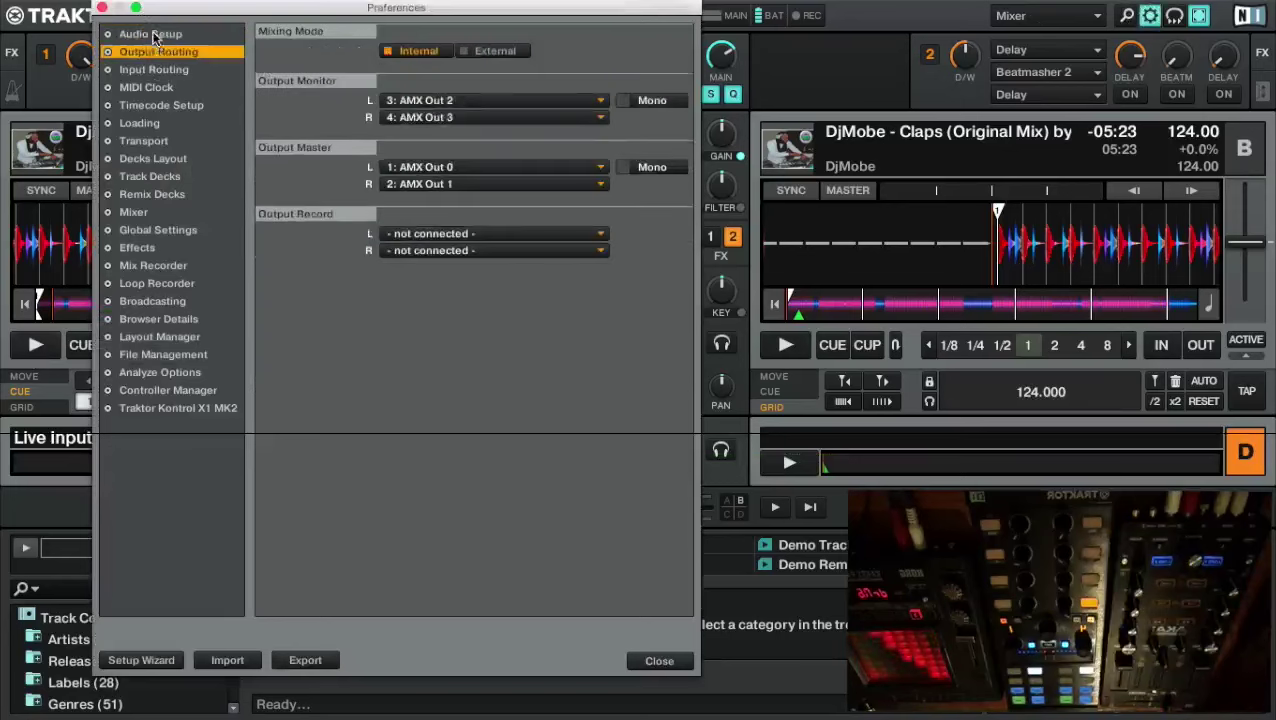
left_click(158, 52)
left_click(158, 52)
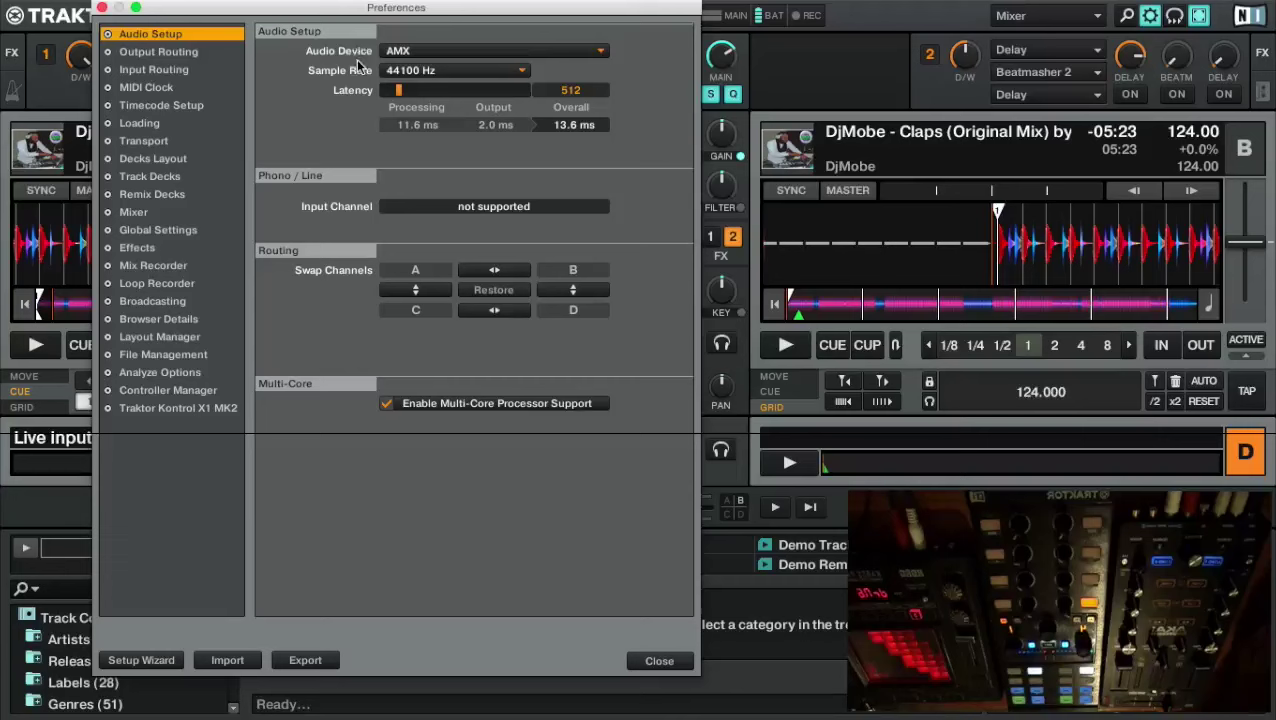
left_click(158, 52)
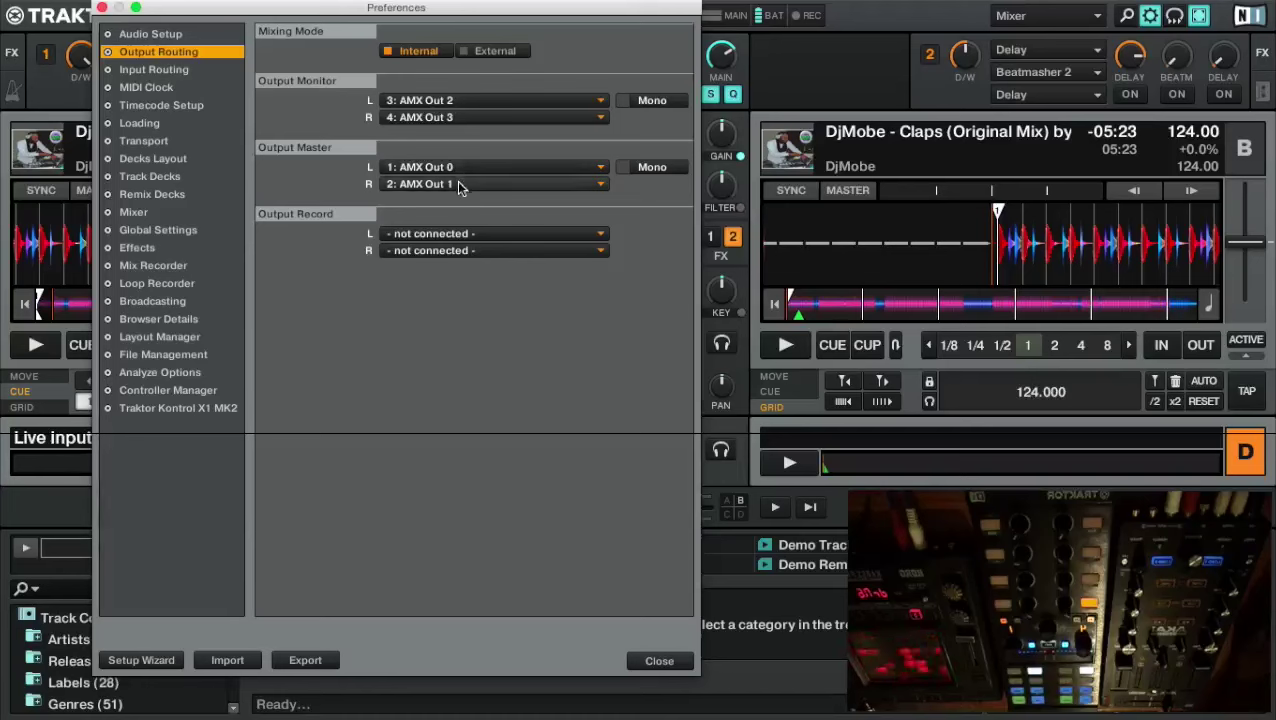
left_click(140, 70)
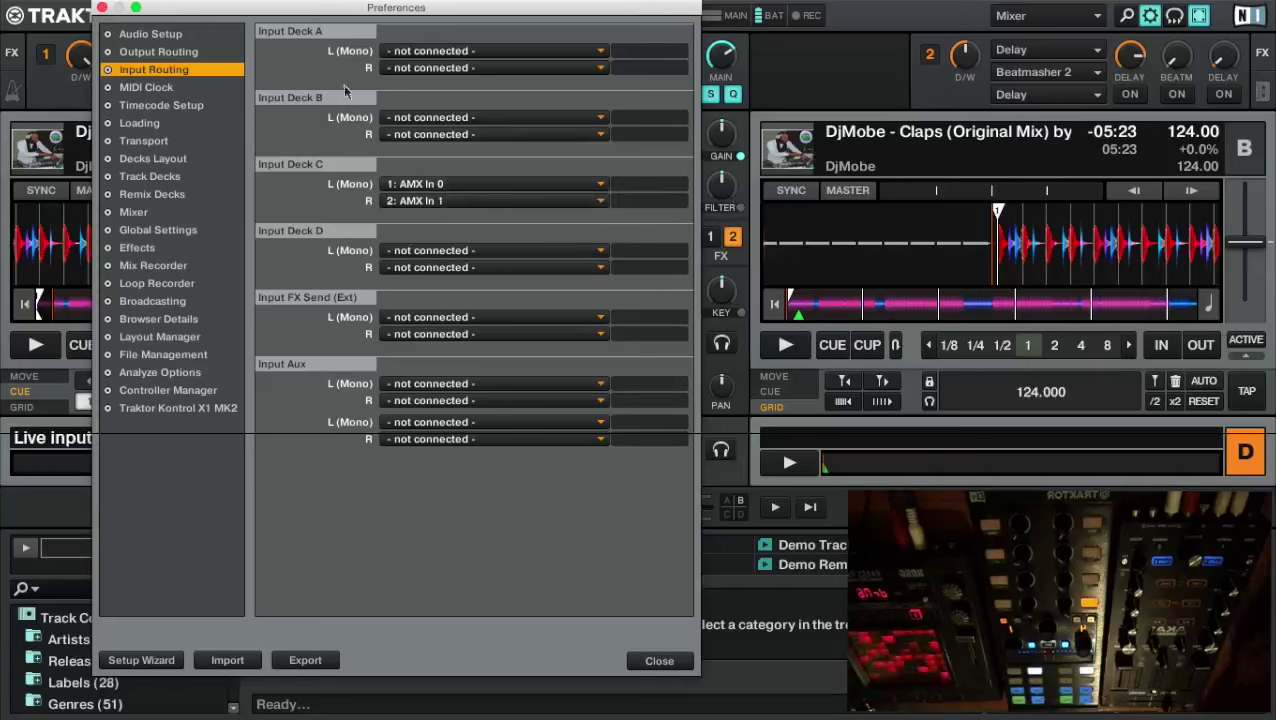
left_click(103, 9)
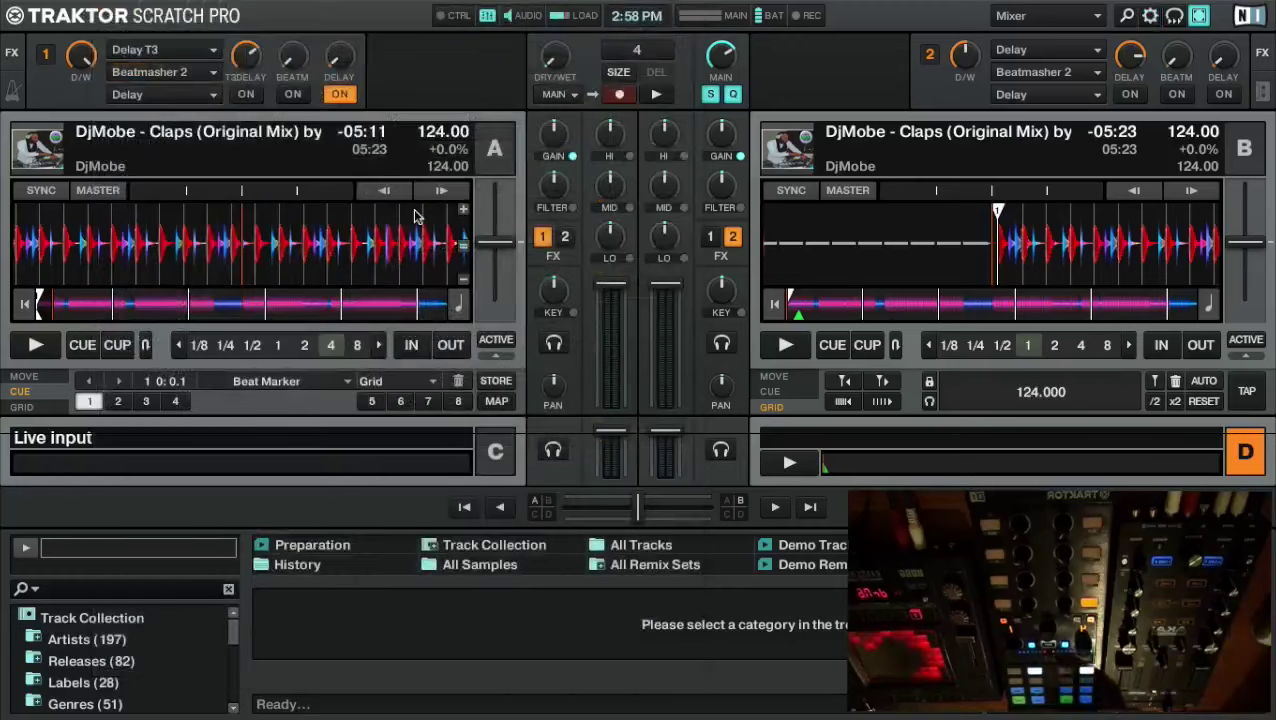
- Play deck A's Claps track, stop back to the cue point, then play briefly and pause
key("space")
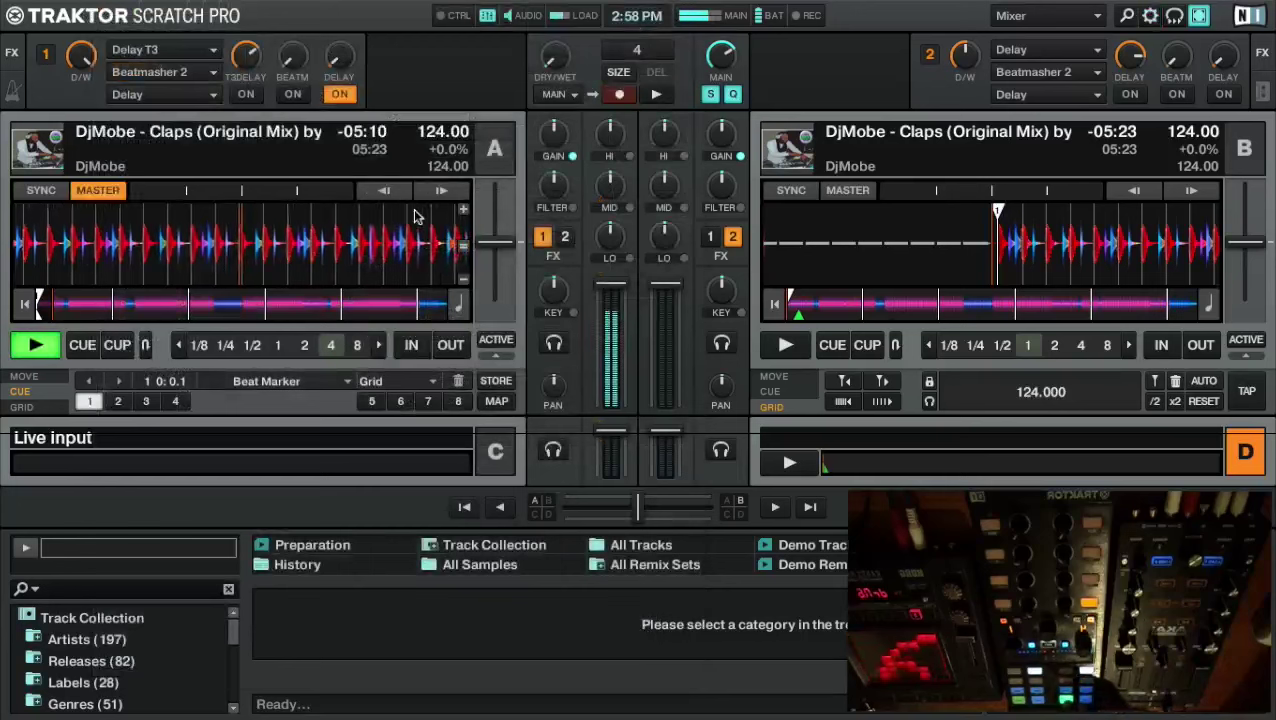
key("shift+space")
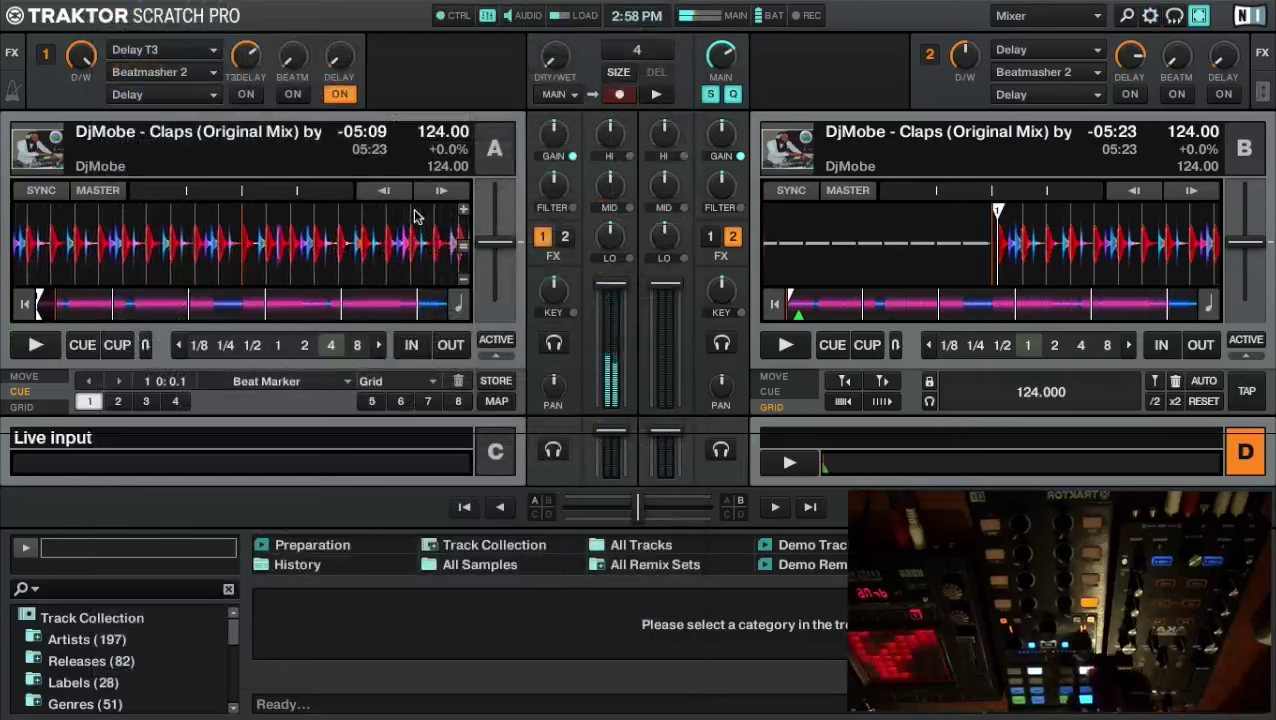
key("space")
key("space")
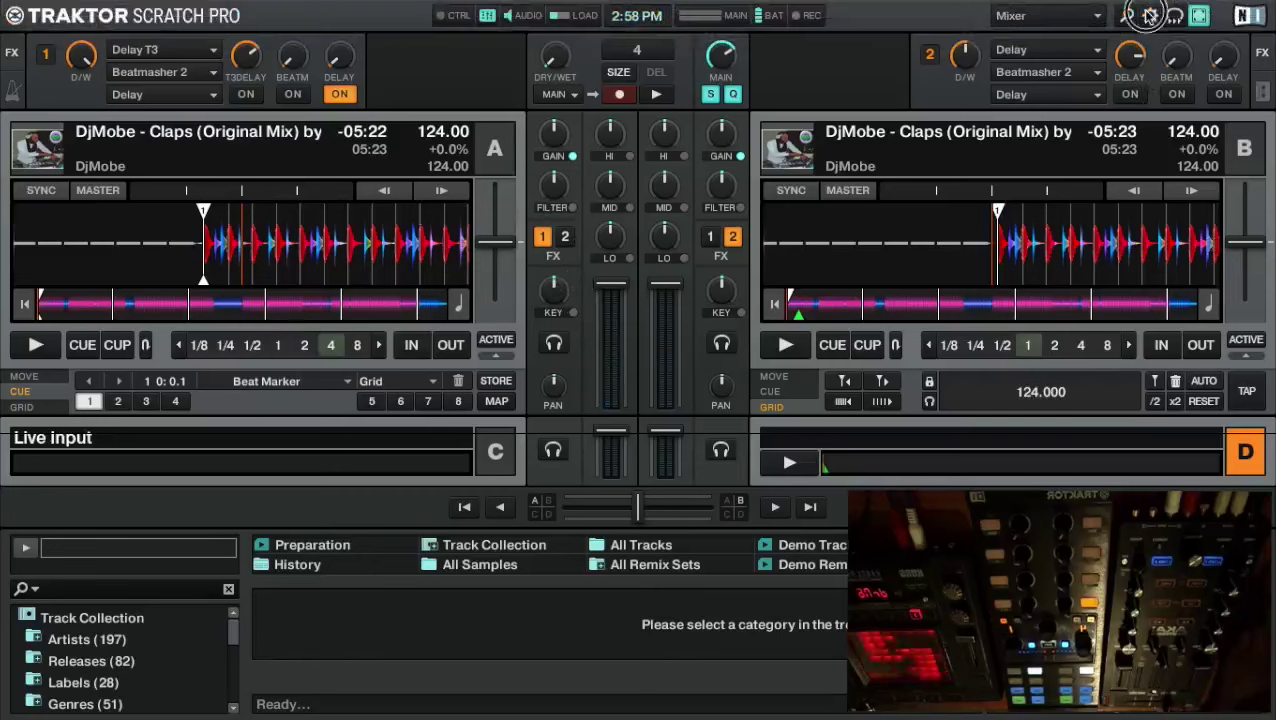
- Set the Audio Setup device to AMX (CoreAudio) and close Preferences
left_click(1150, 15)
left_click(150, 34)
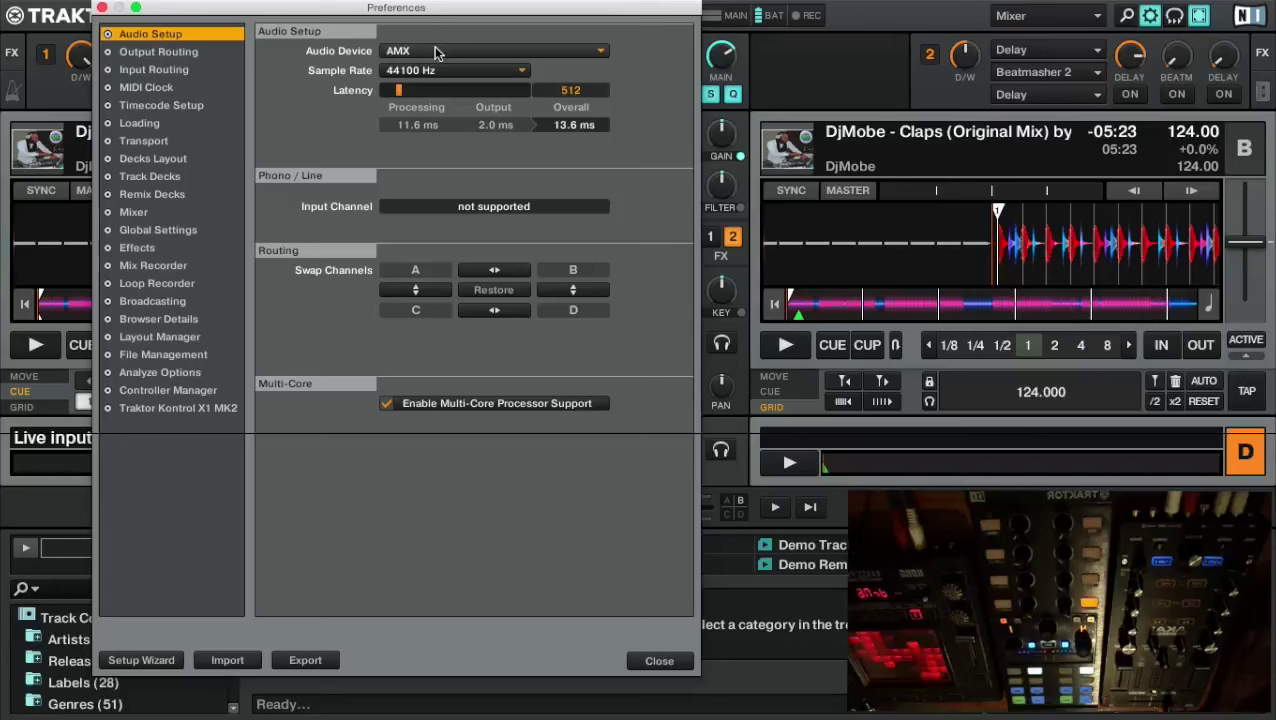
left_click(490, 51)
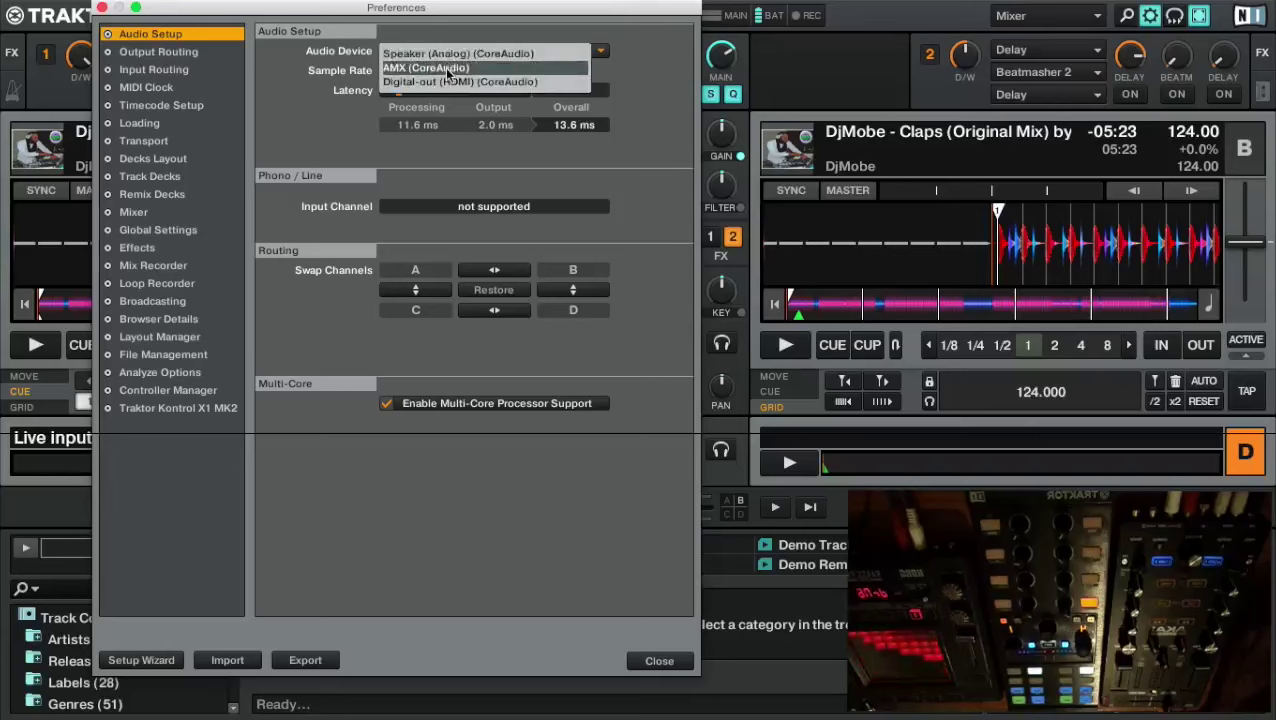
left_click(446, 68)
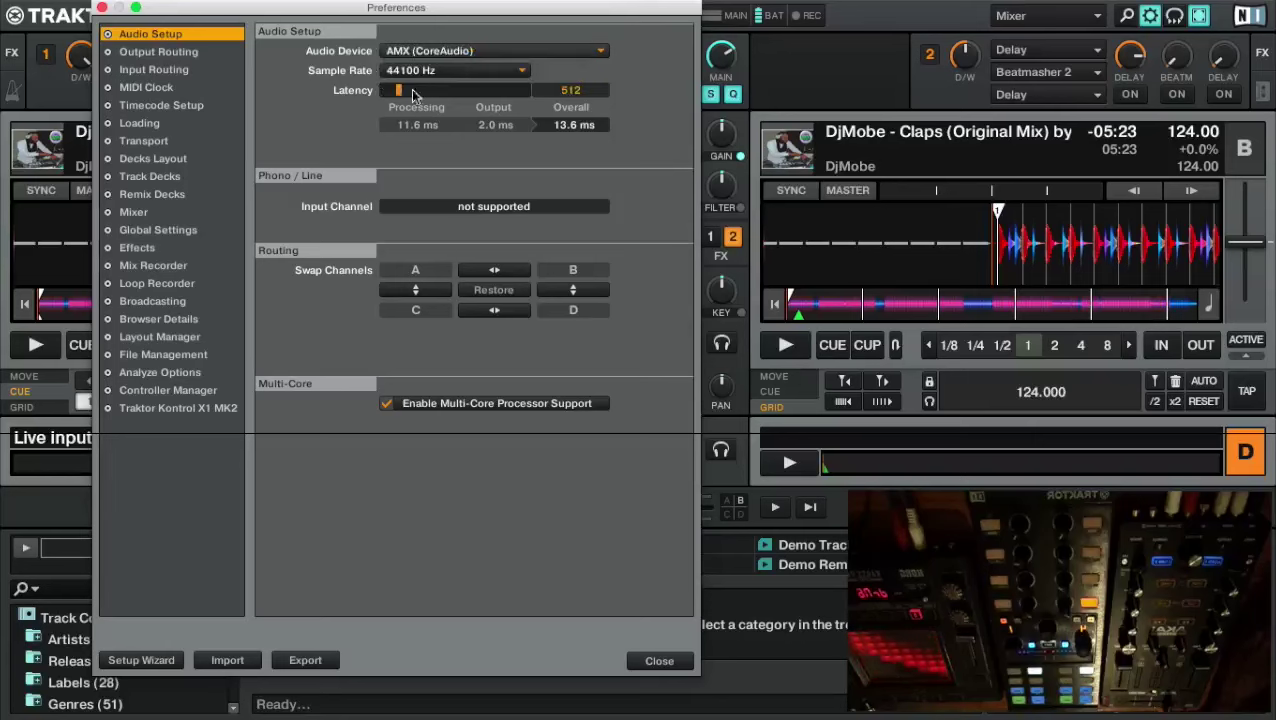
left_click(103, 8)
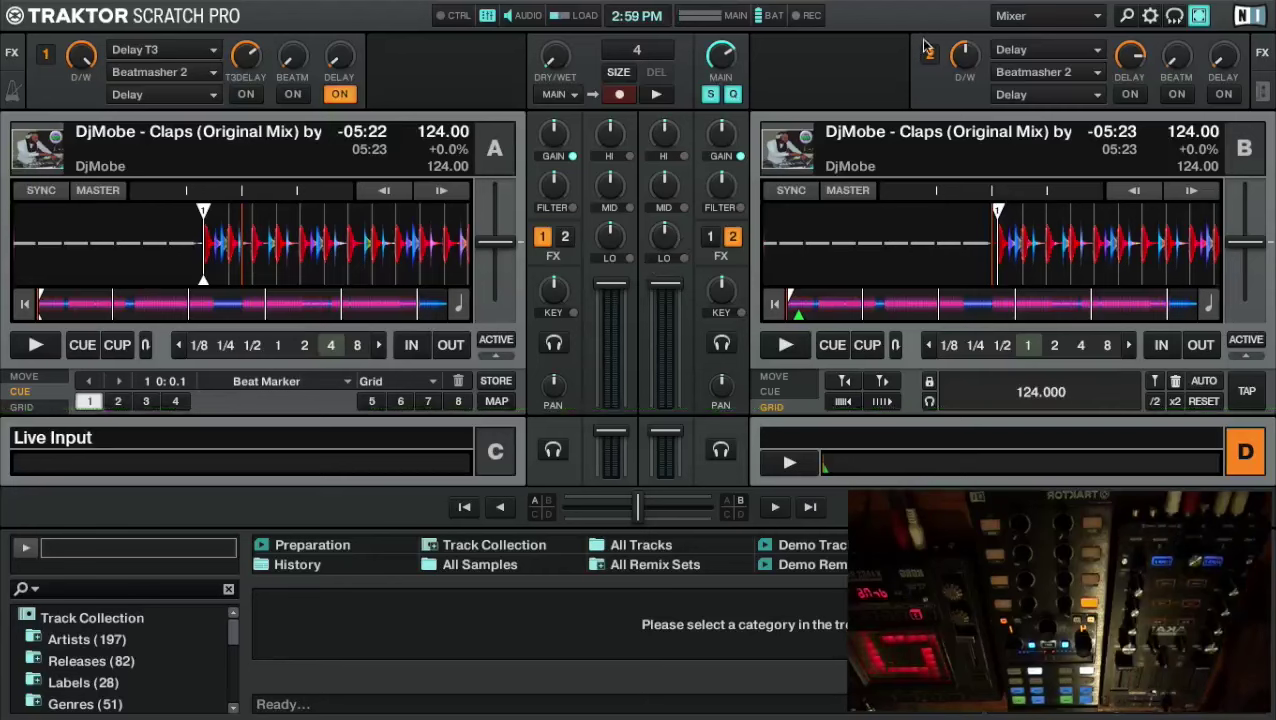
- Import the DJ.MG_AMX_TRAKTOR .tsi settings file from the Desktop
left_click(1150, 15)
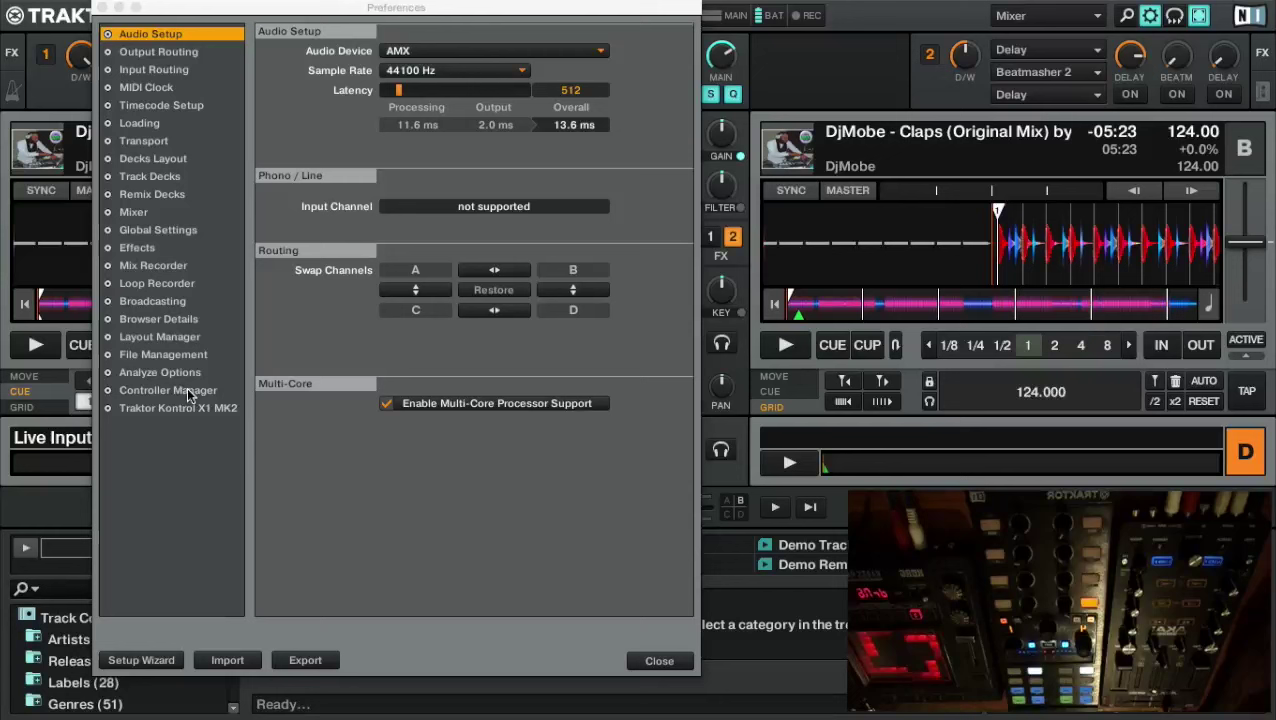
left_click(227, 660)
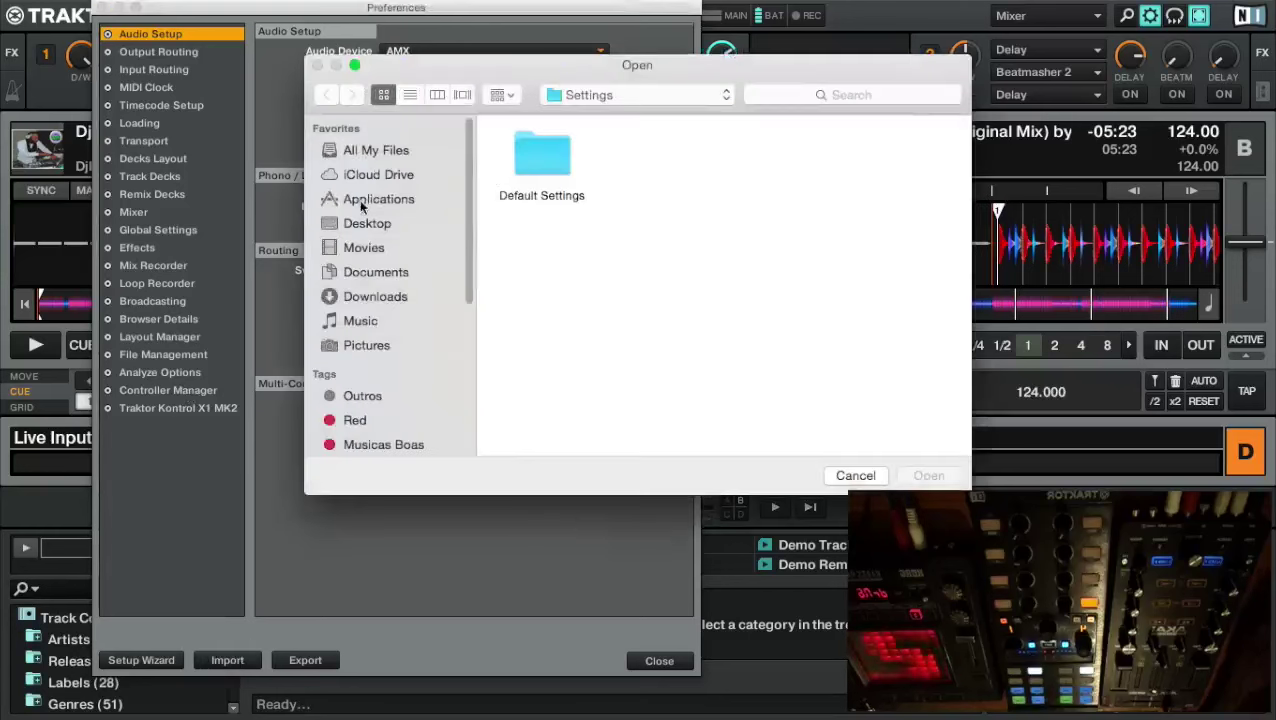
left_click(367, 223)
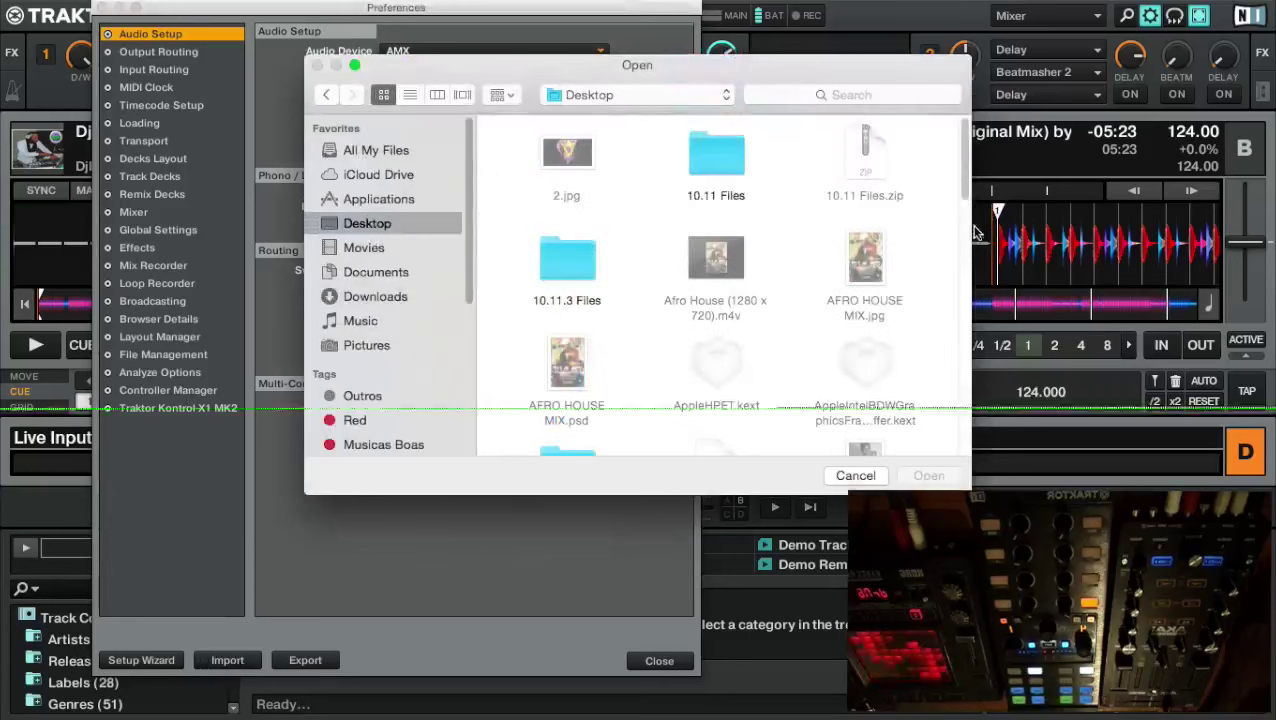
scroll(966, 205, "down", 4)
left_click_drag(966, 205, 960, 430)
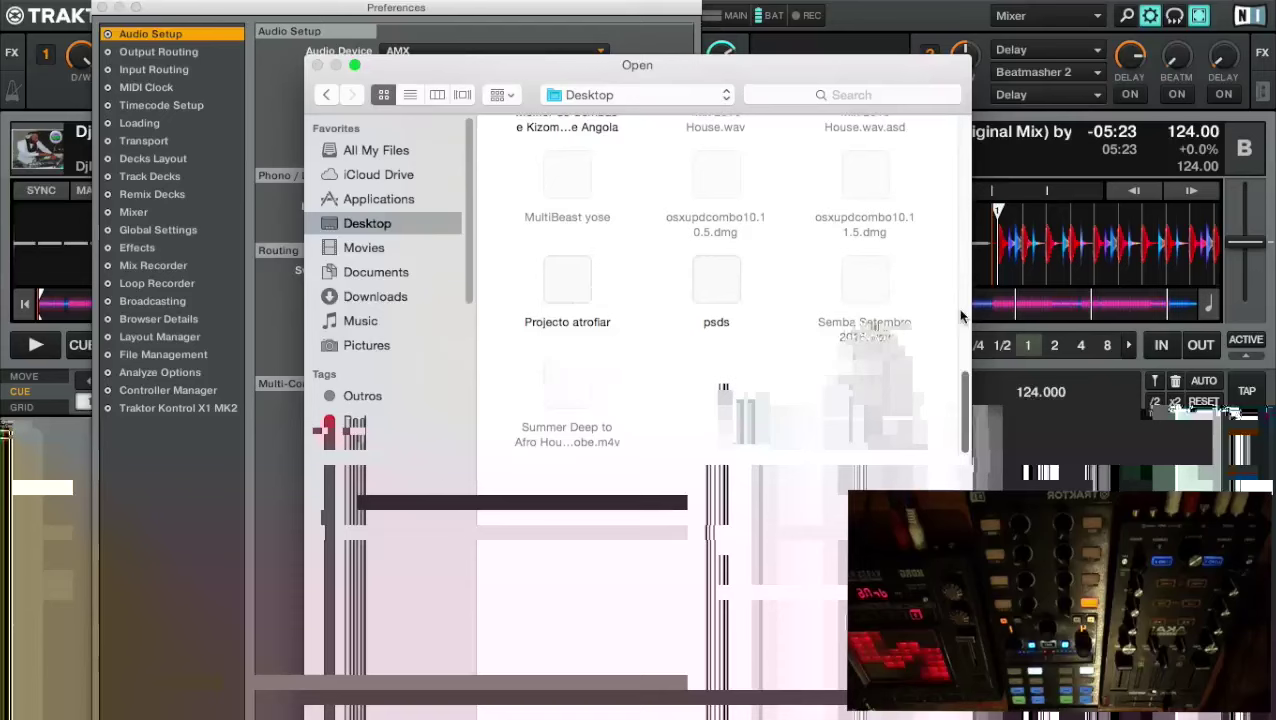
scroll(958, 322, "up", 6)
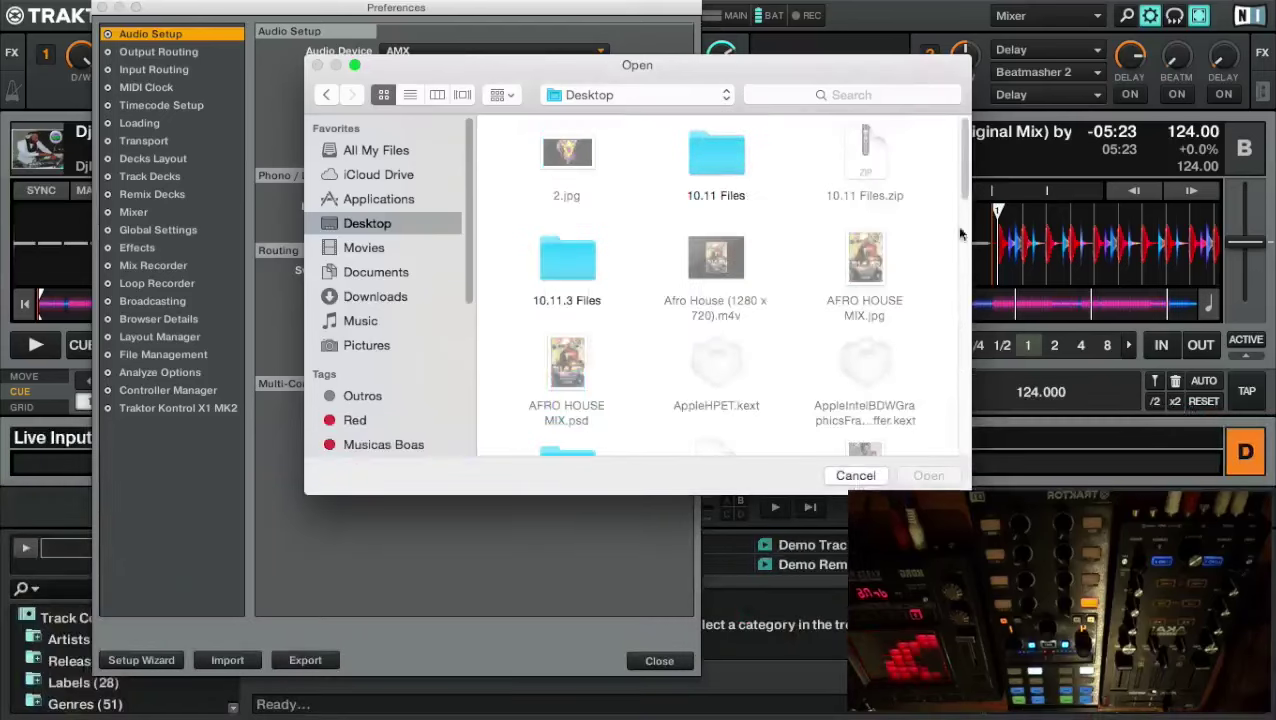
left_click_drag(963, 150, 975, 298)
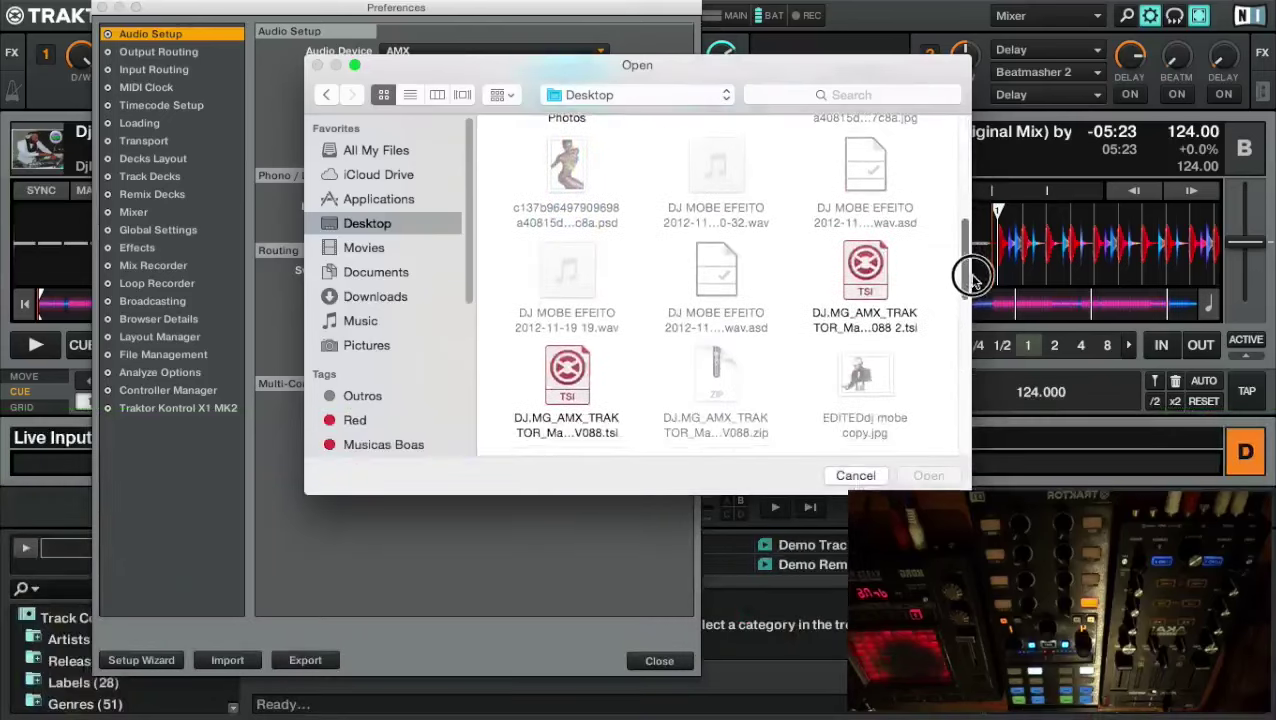
left_click(868, 212)
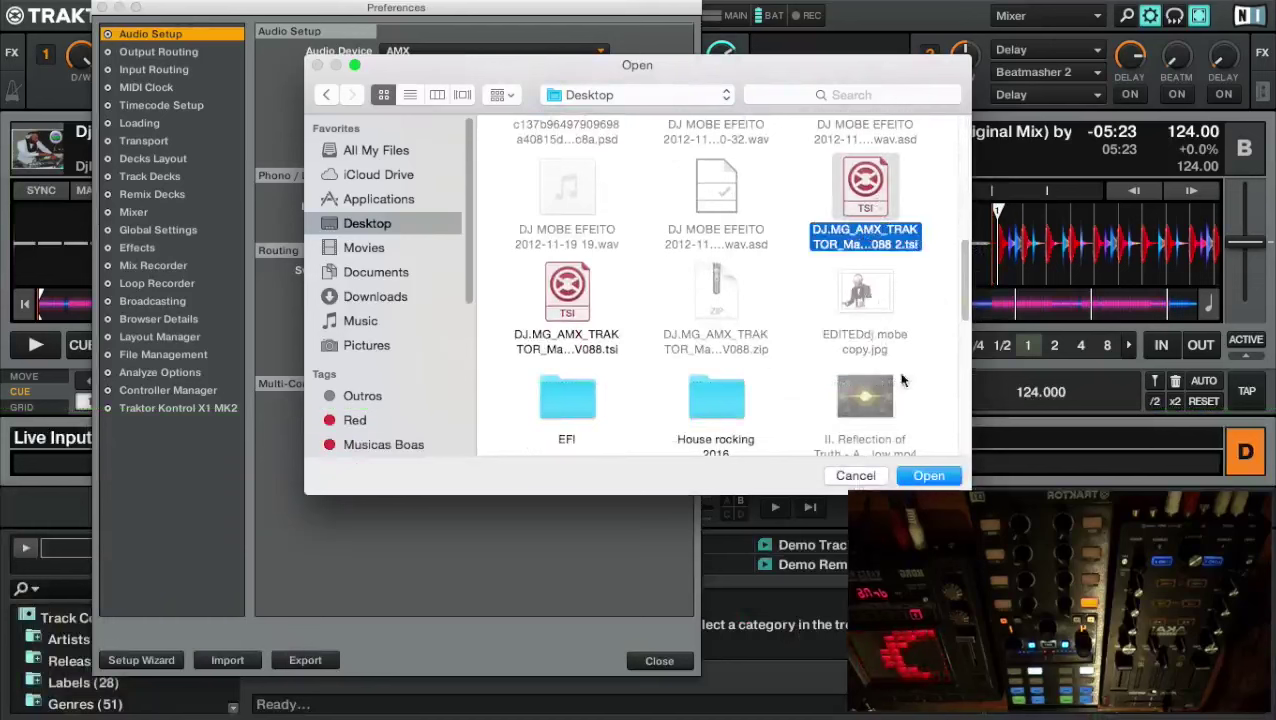
left_click(932, 477)
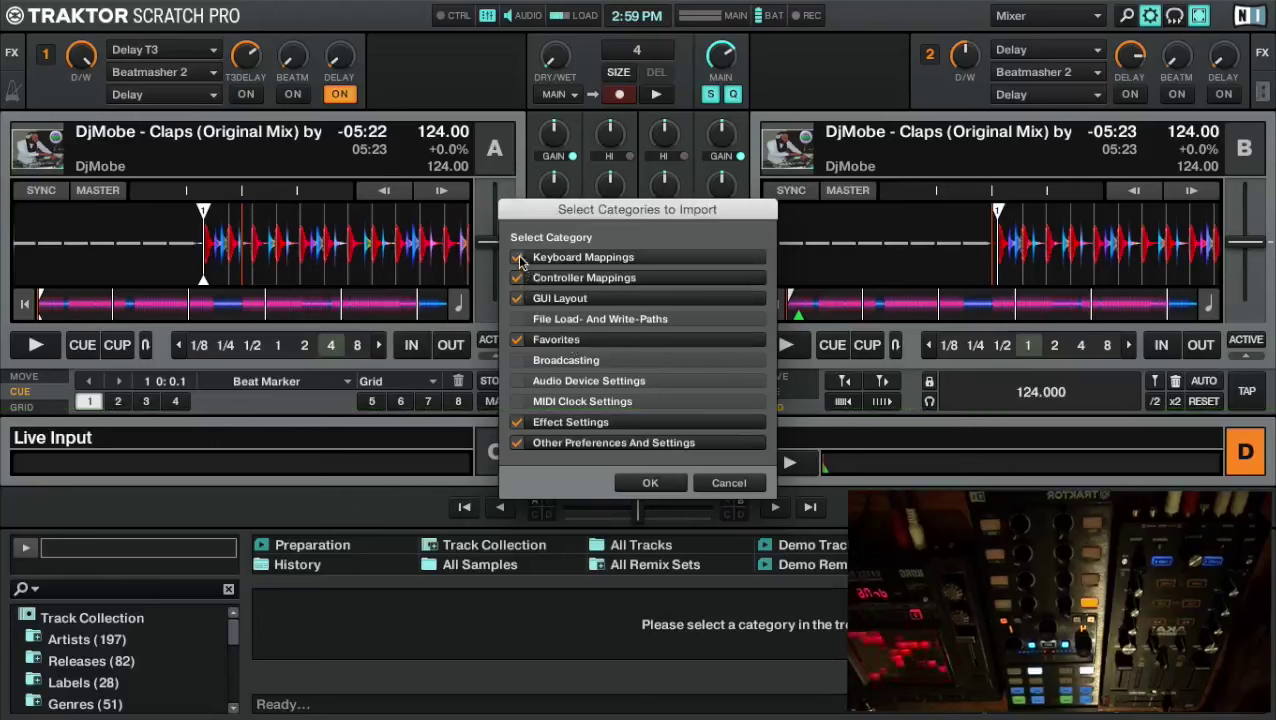
- Untick GUI layout, favorites, effects, other settings and keyboard mappings, then confirm
left_click(517, 298)
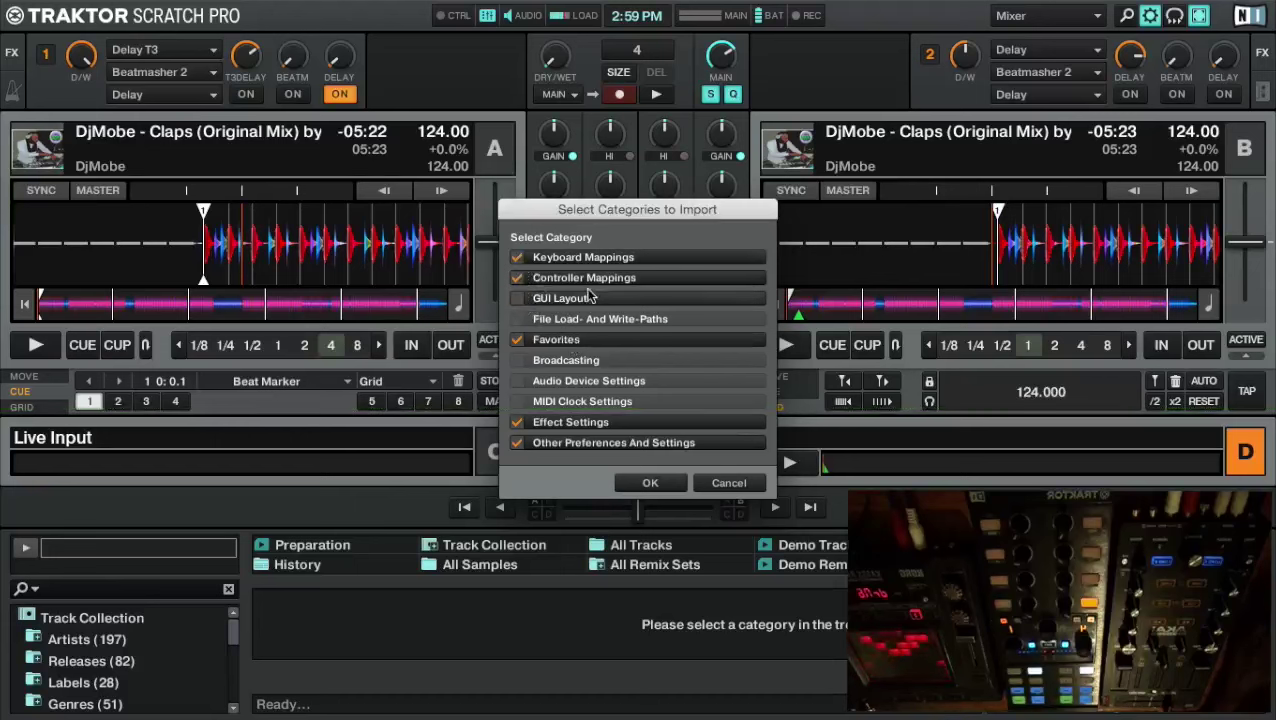
left_click(517, 339)
left_click(517, 421)
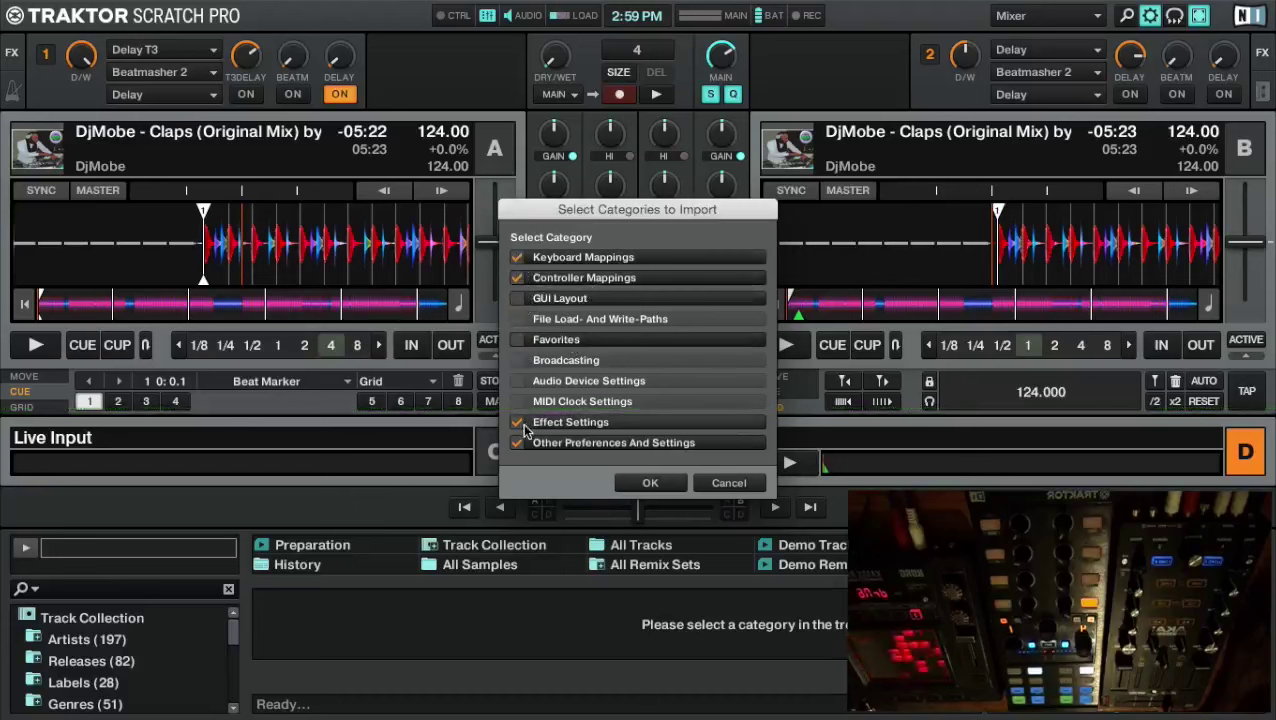
left_click(517, 442)
left_click(517, 257)
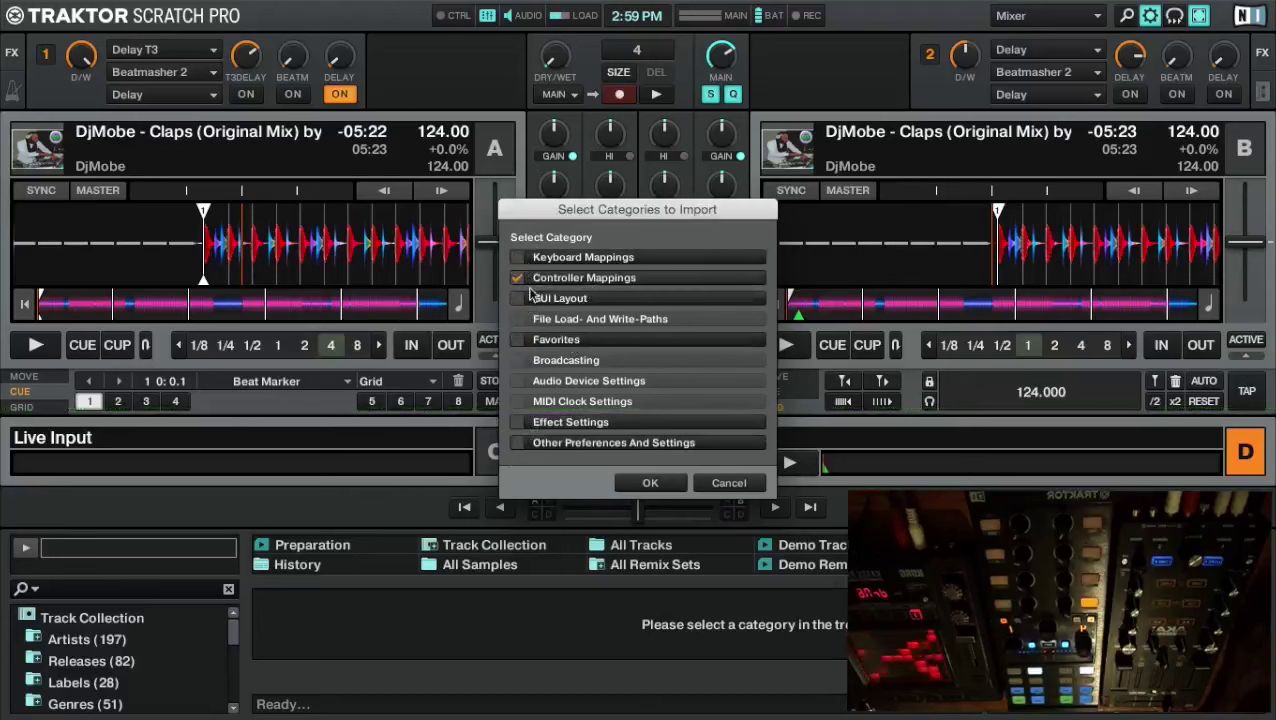
left_click(652, 484)
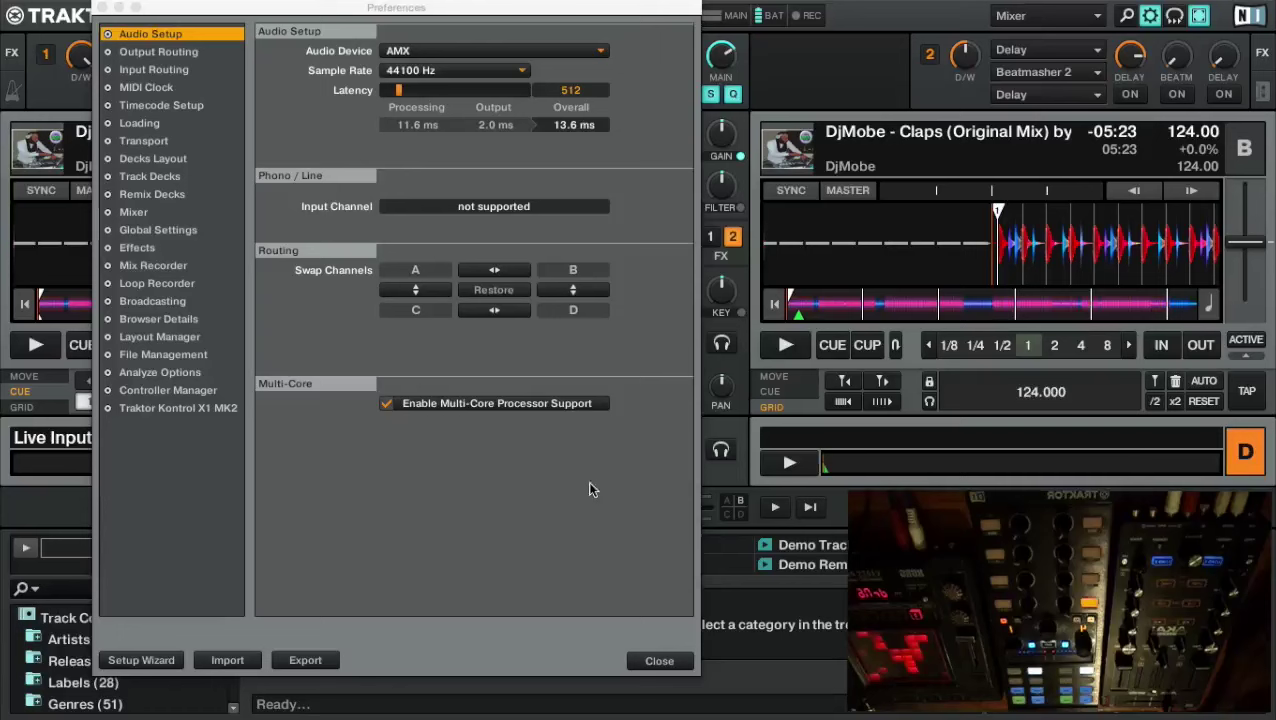
- In Controller Manager, set device DJ.MG - AKAI AMX with In-Port and Out-Port AMX, then close
left_click(168, 390)
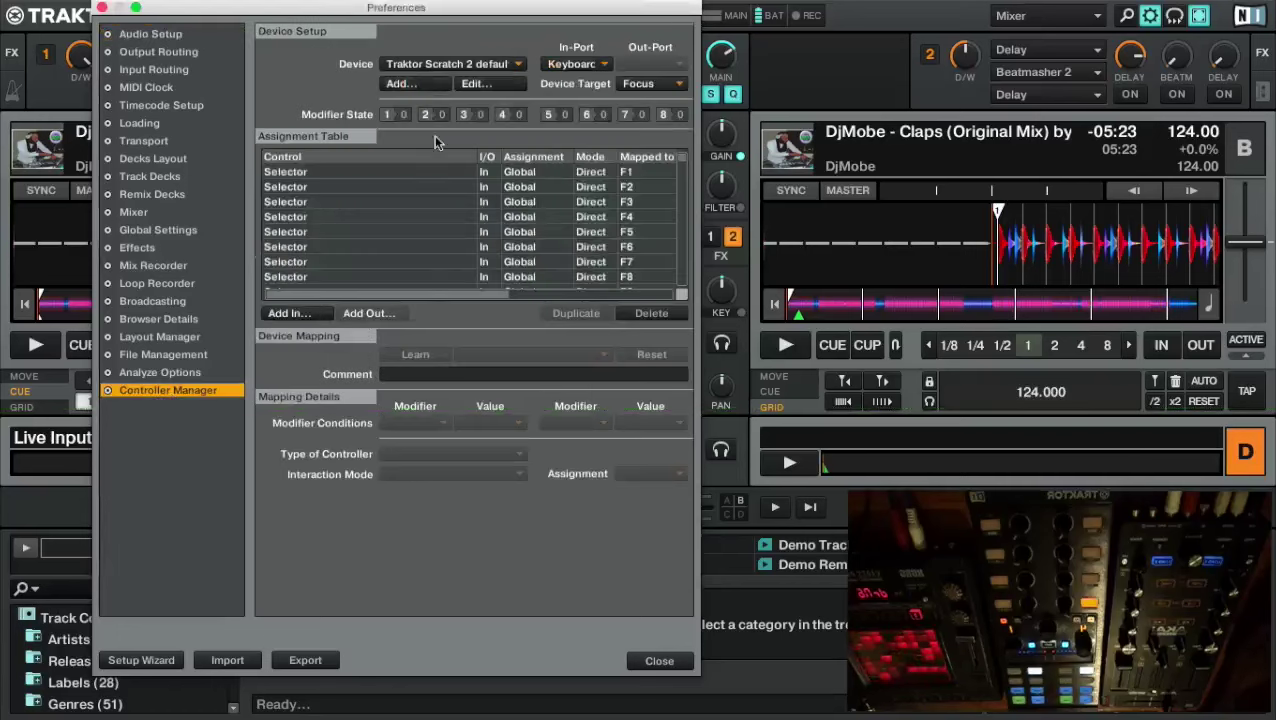
left_click(462, 66)
left_click(440, 85)
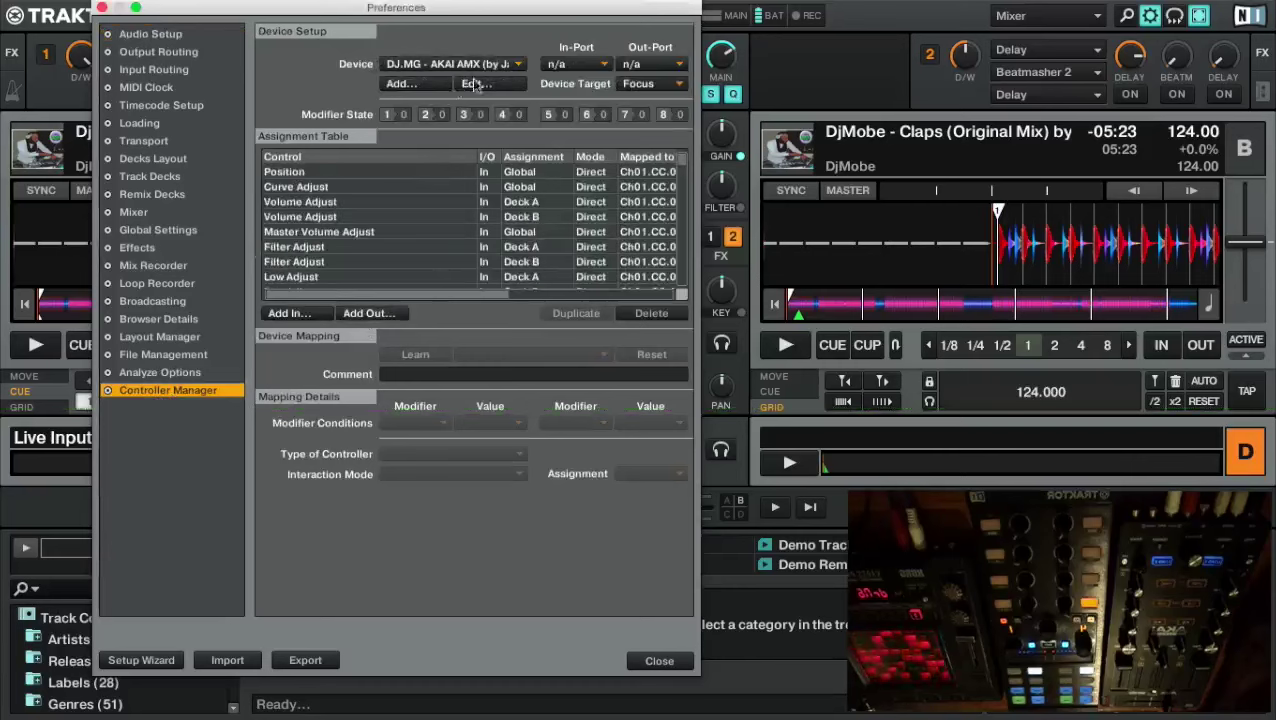
left_click(578, 64)
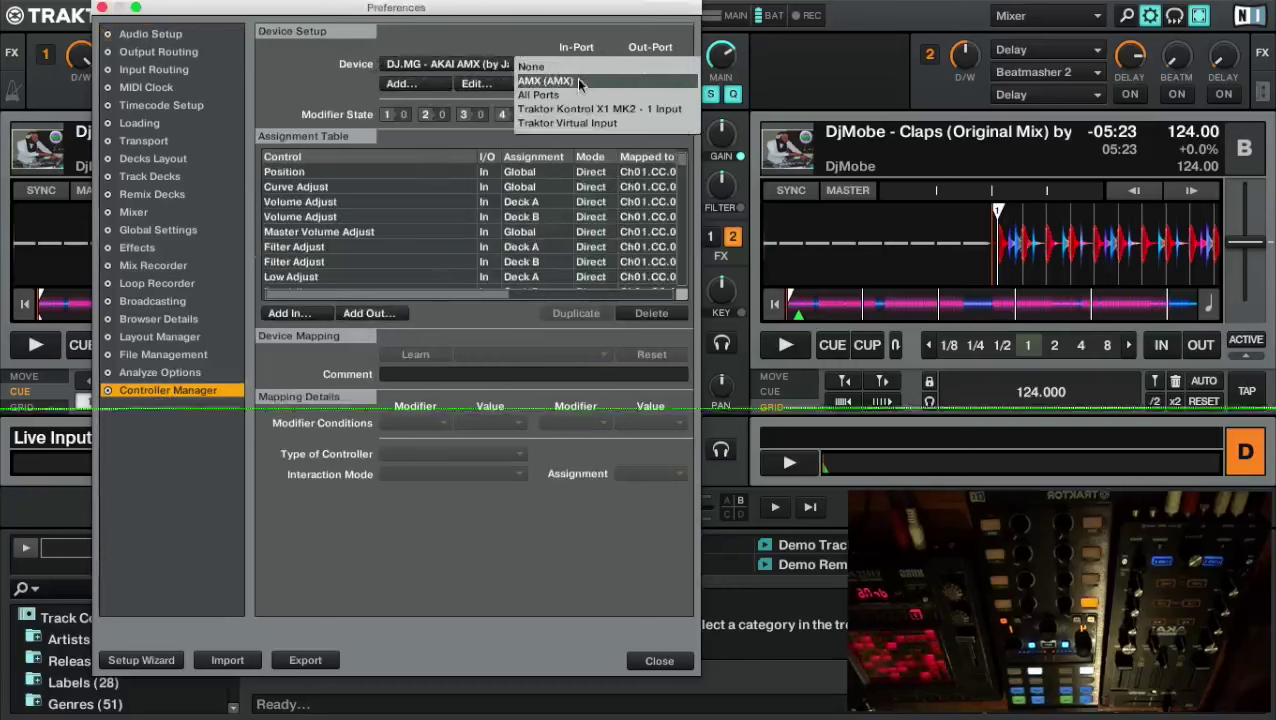
left_click(570, 80)
left_click(643, 65)
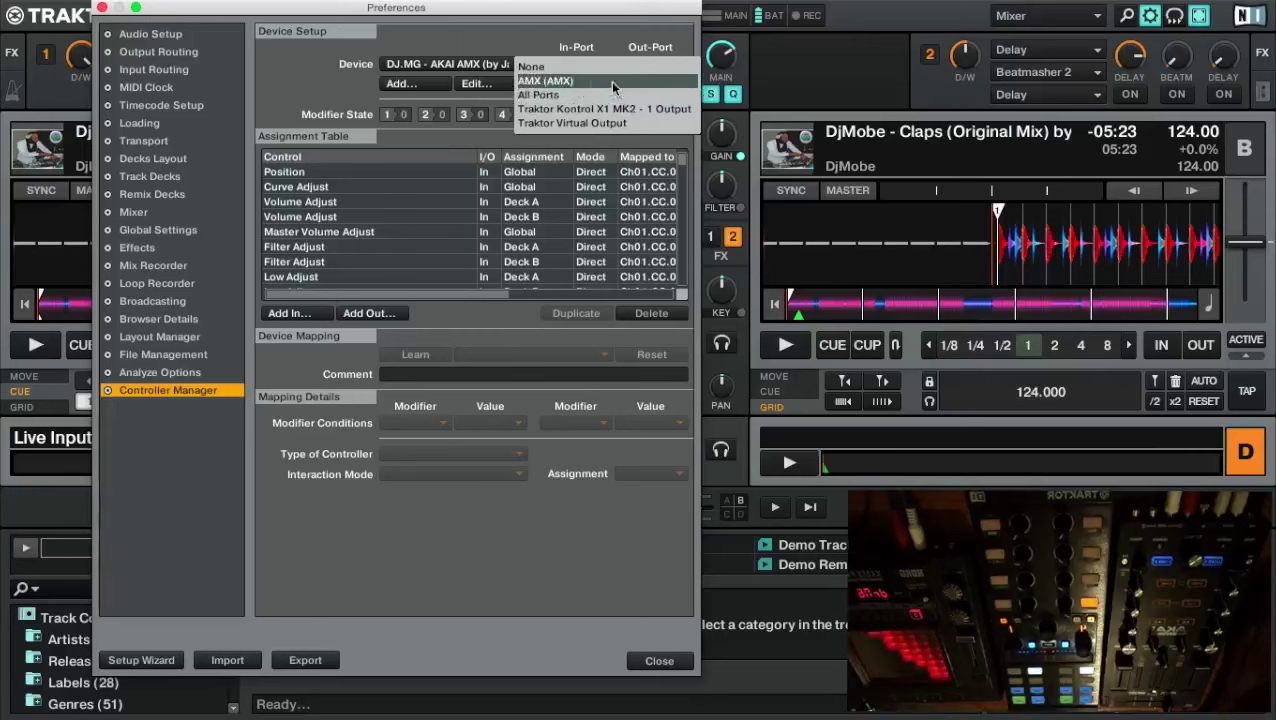
left_click(611, 81)
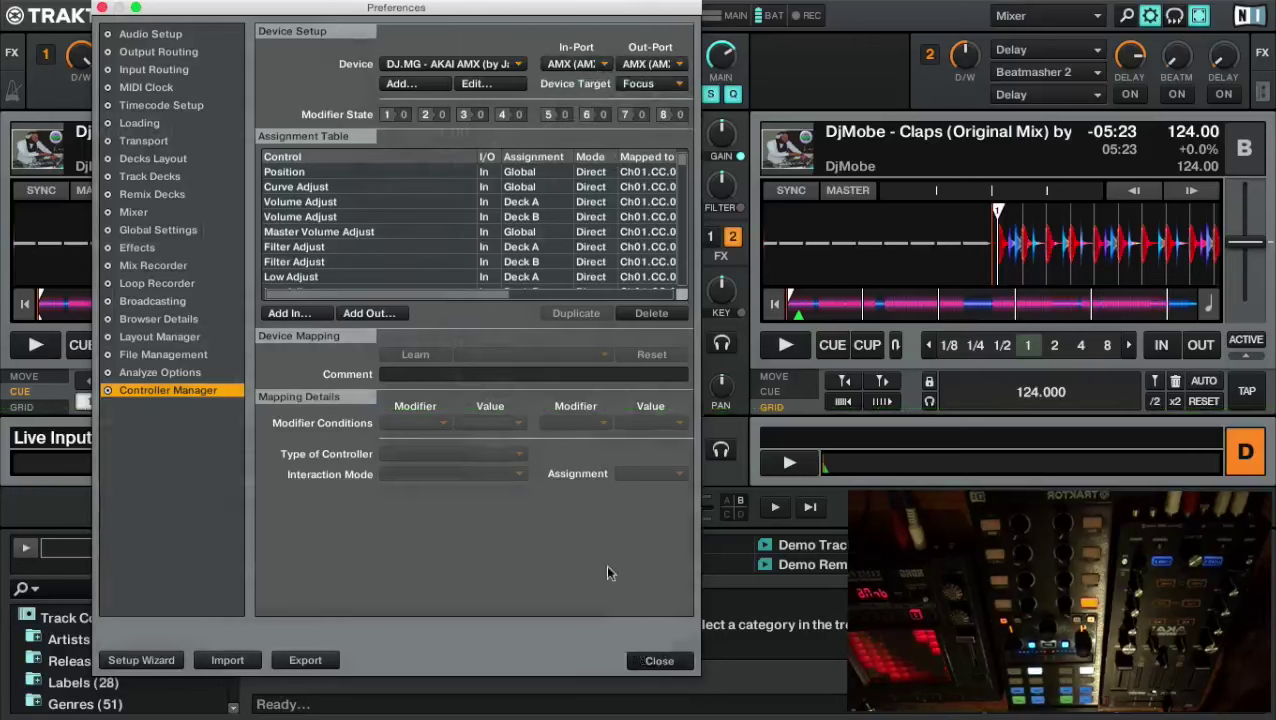
left_click(658, 661)
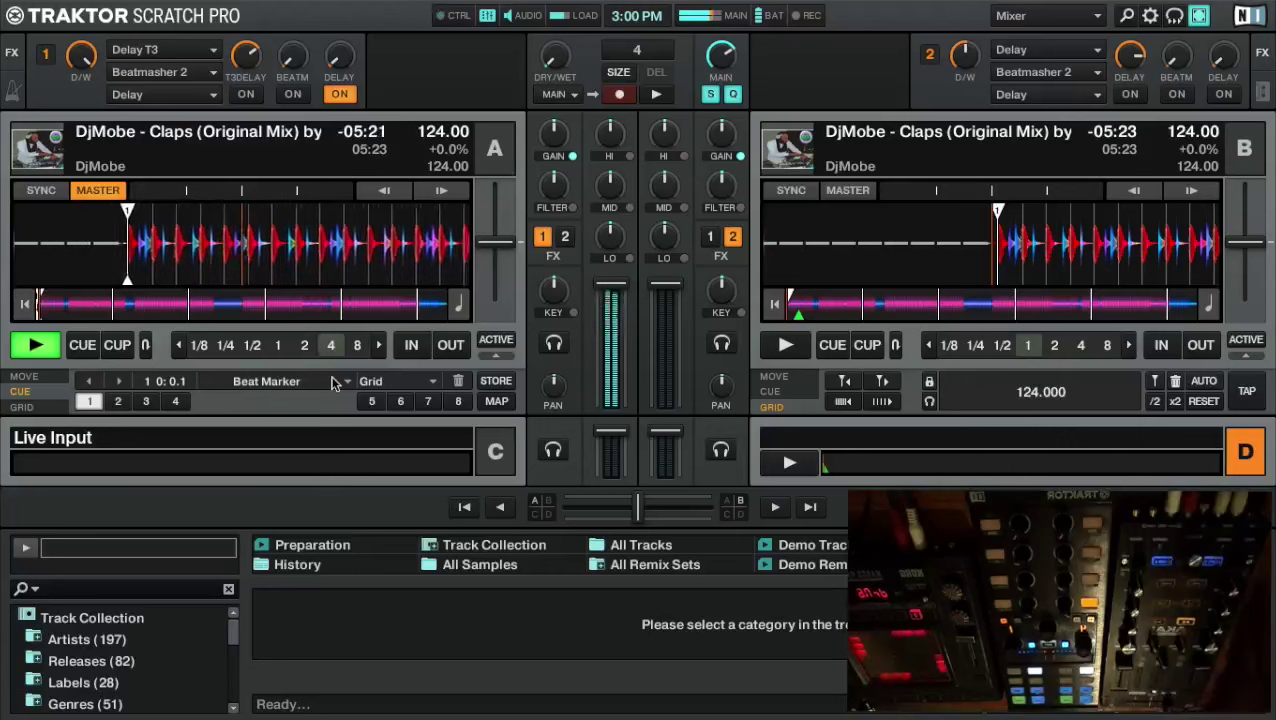
- Browse All Samples, show All Remix Sets, and select Dubstep Nation
left_click(553, 565)
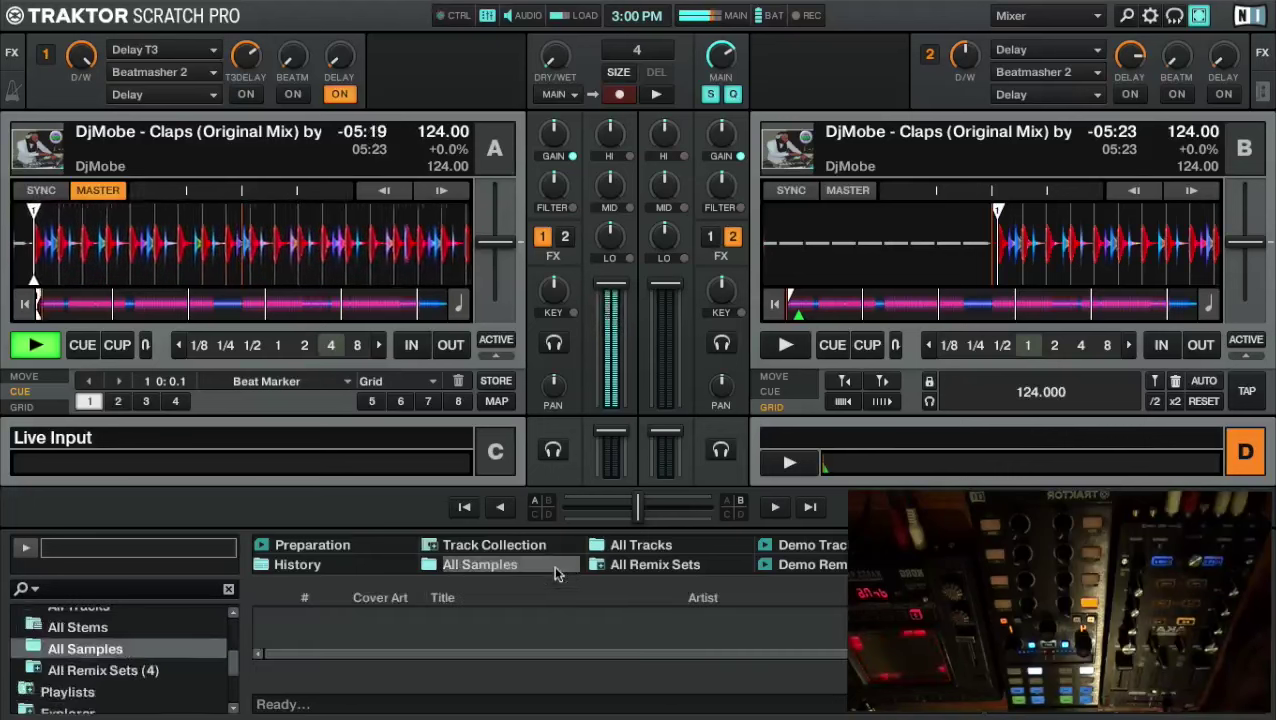
left_click(668, 566)
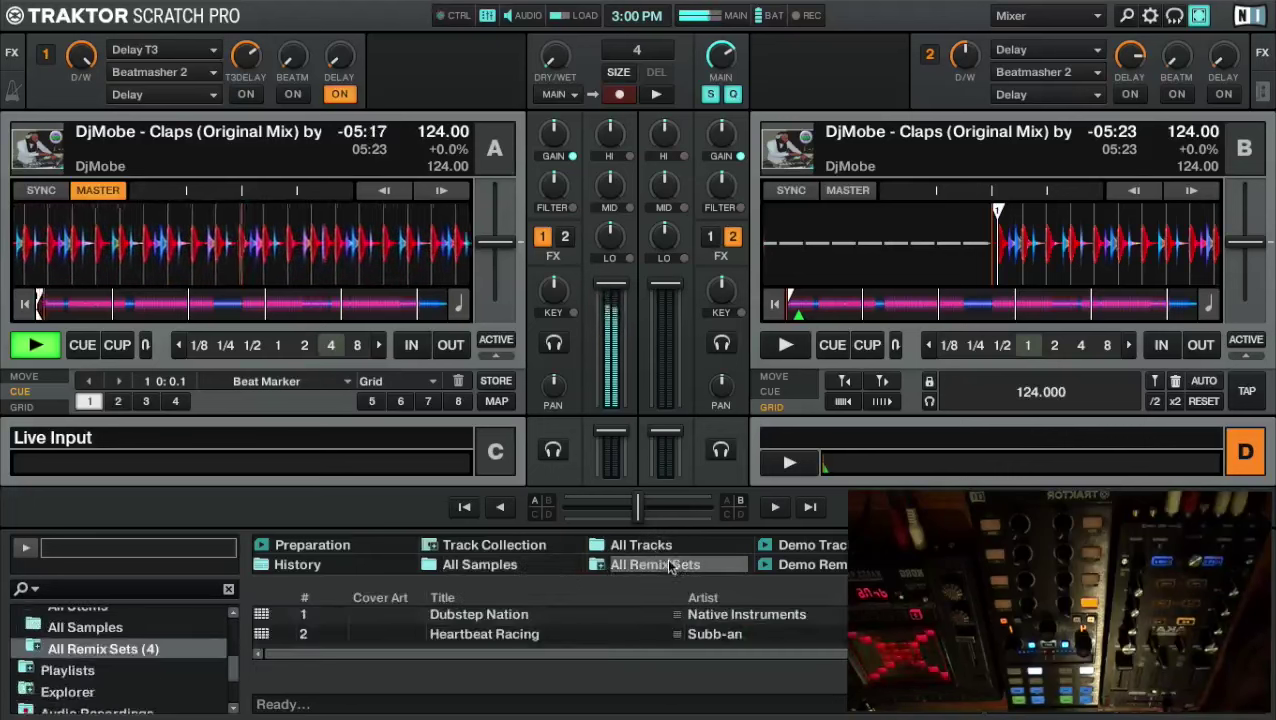
left_click(546, 613)
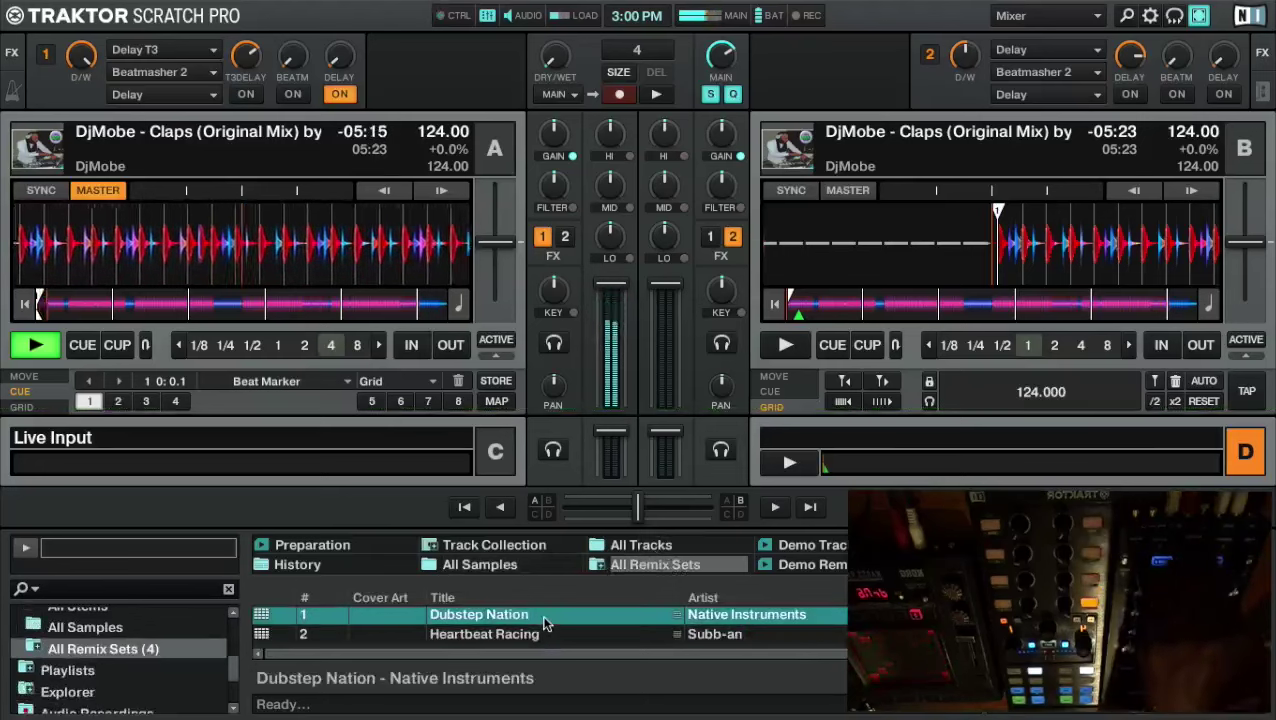